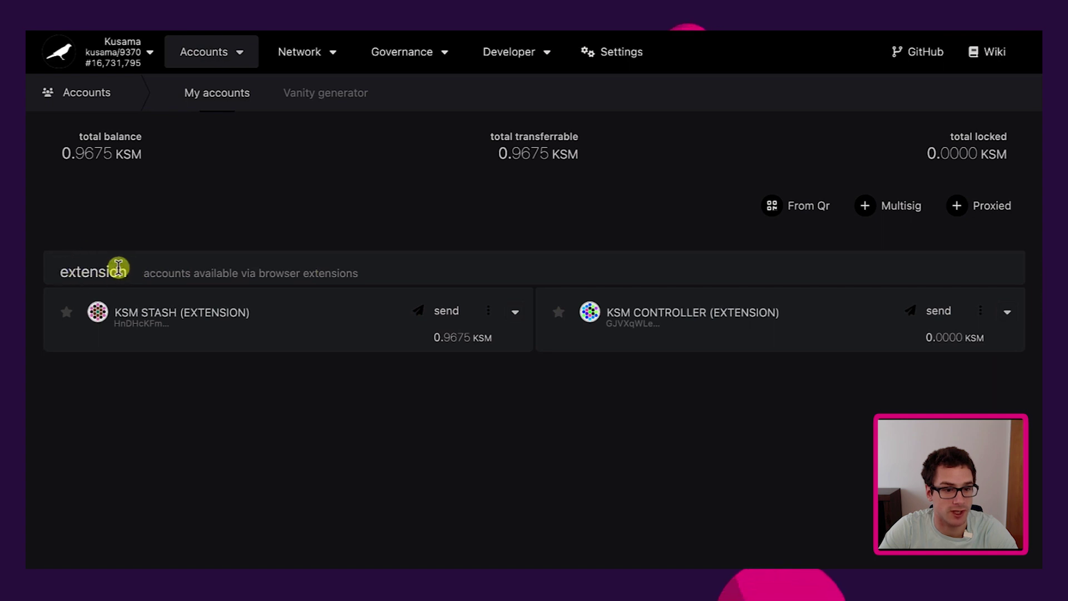
- Review the accounts listed in the polkadot.js browser extension
click(961, 34)
scroll(870, 172, down, 5)
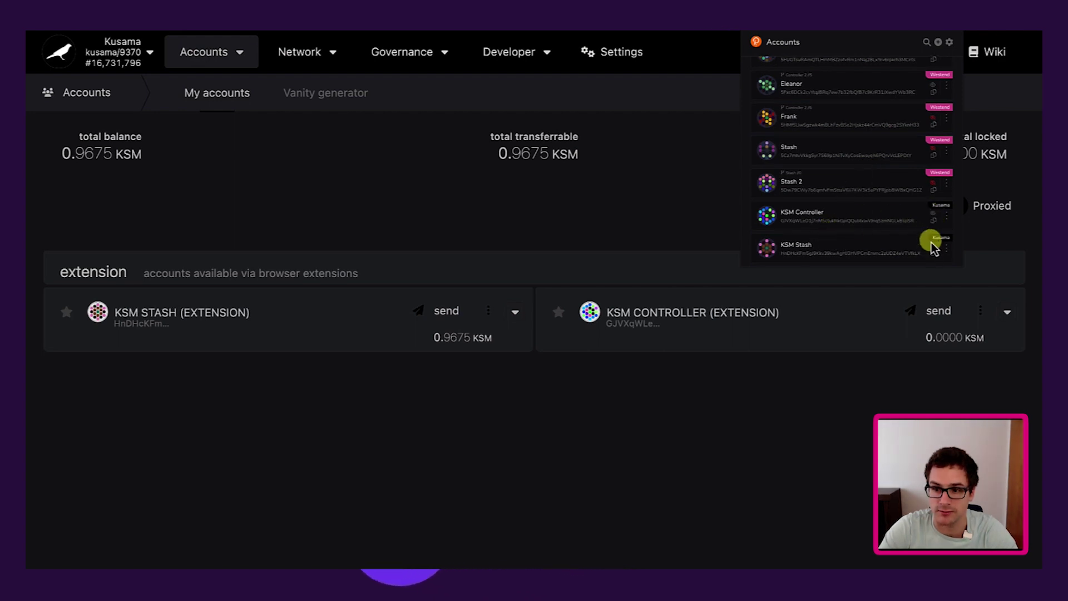
click(442, 192)
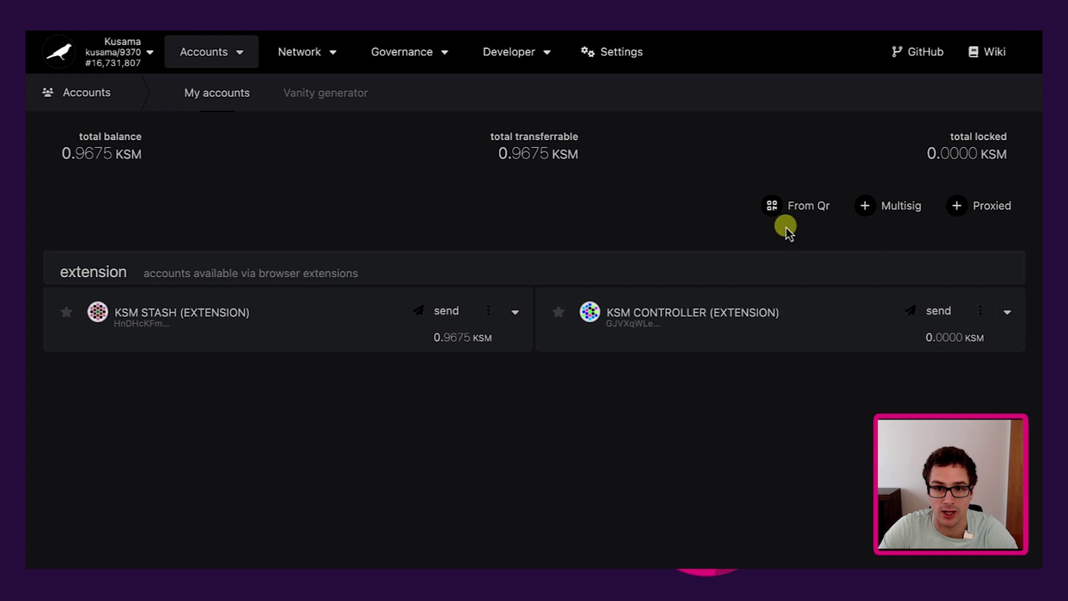
- Set hardware connections to 'Attach Ledger via WebUSB' in General settings and save
click(623, 56)
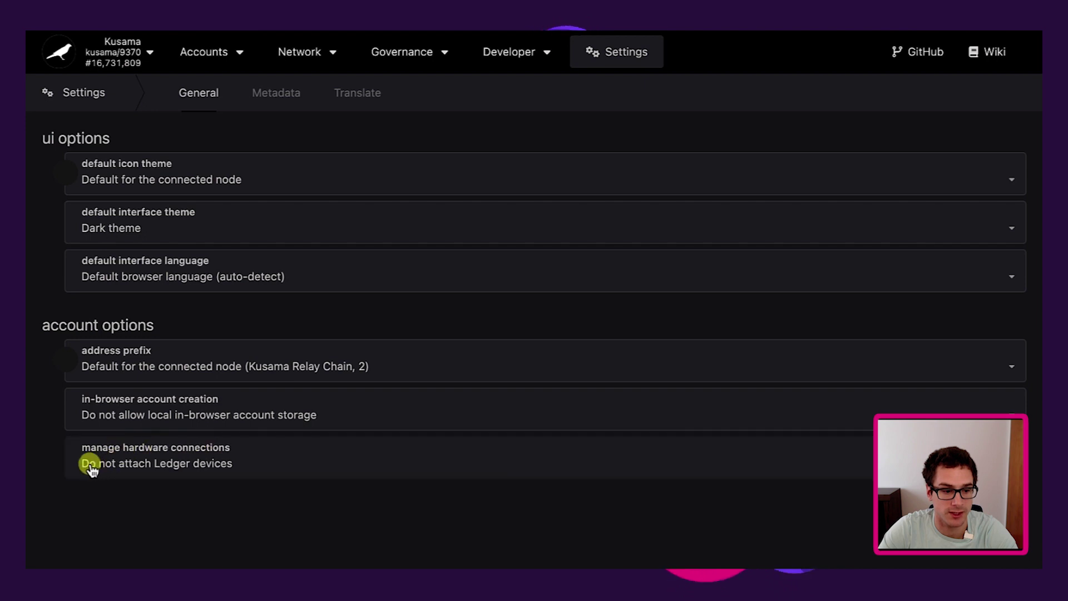
click(192, 467)
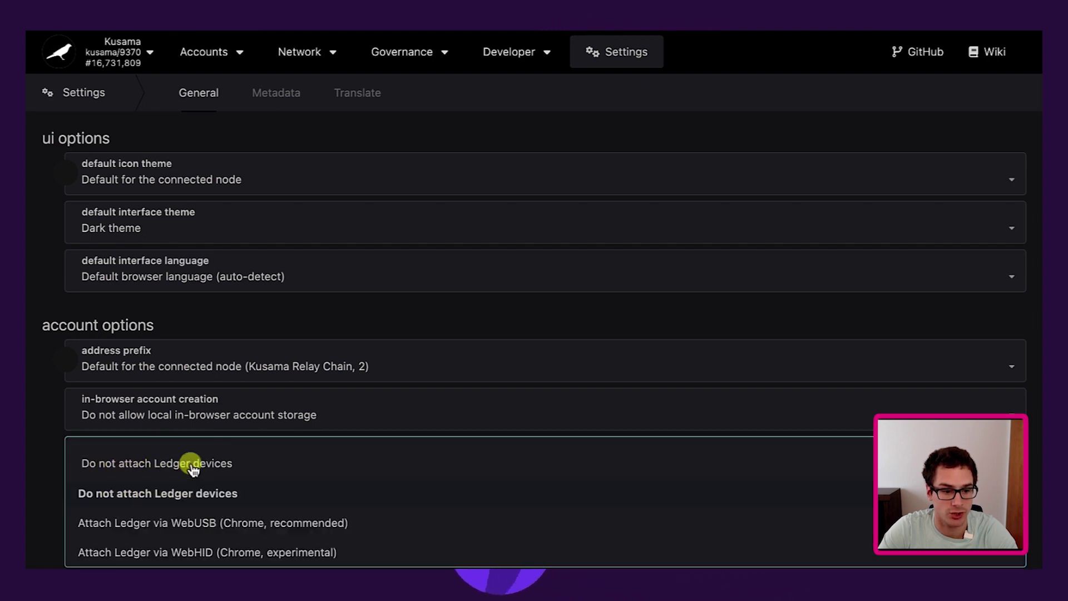
click(170, 526)
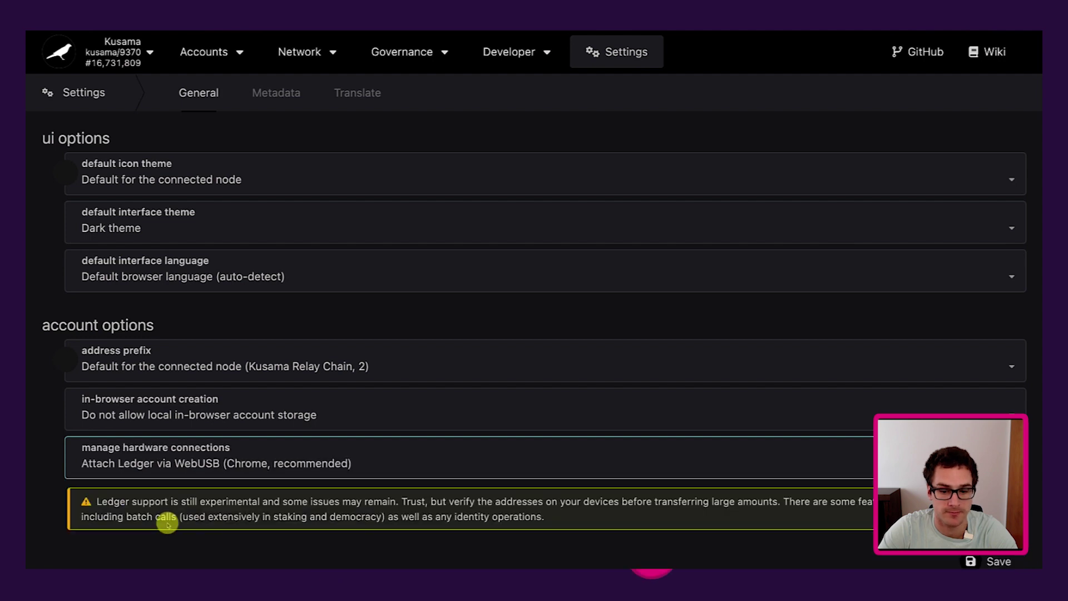
click(988, 561)
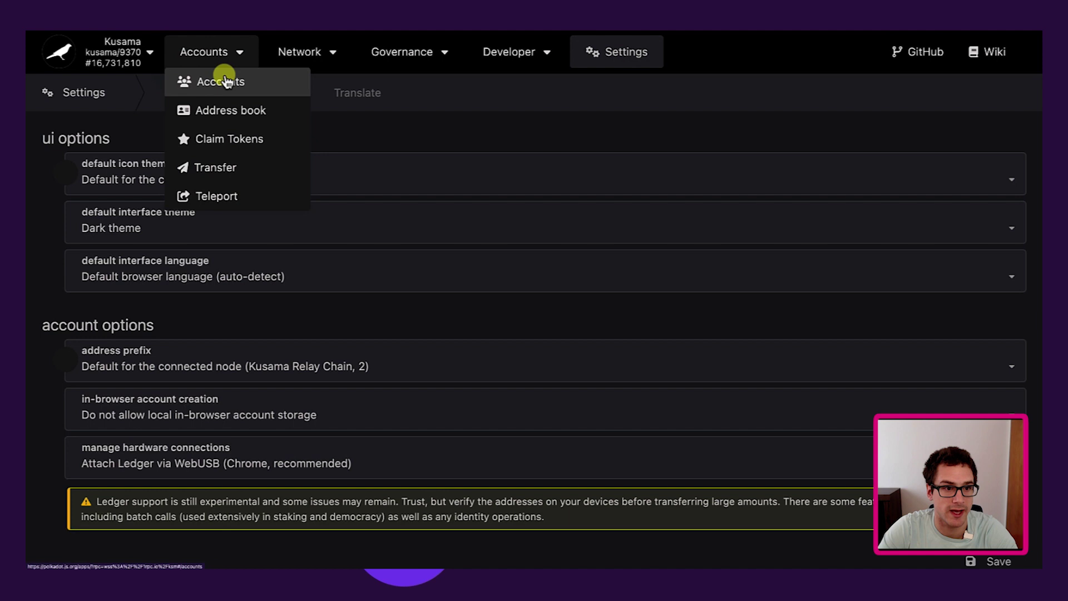
- Add a Ledger account named 'KSM ledger' with account type 0 and address index 0
click(225, 81)
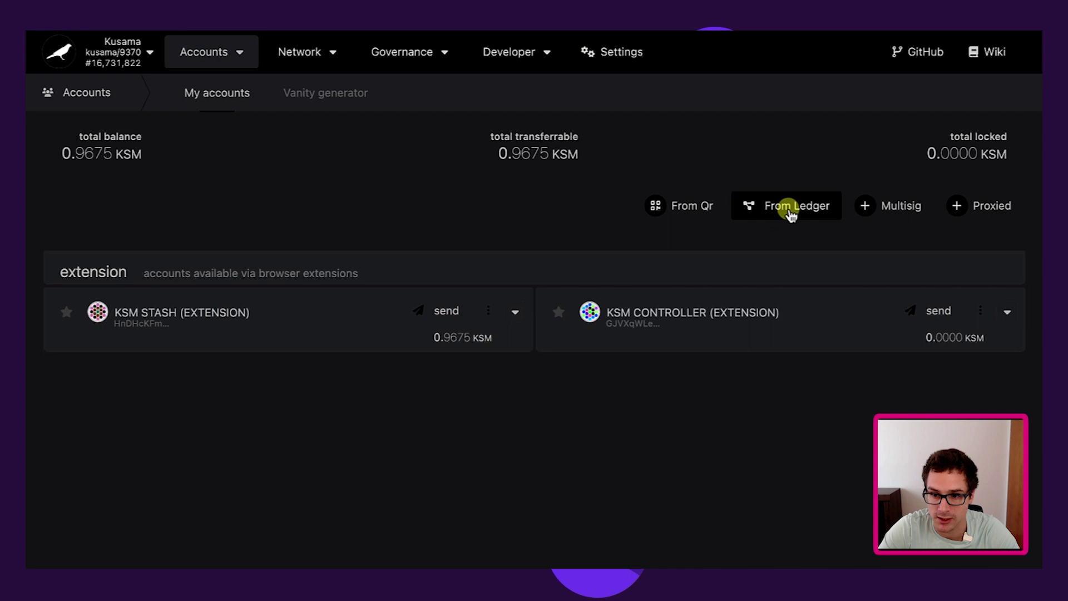
click(791, 214)
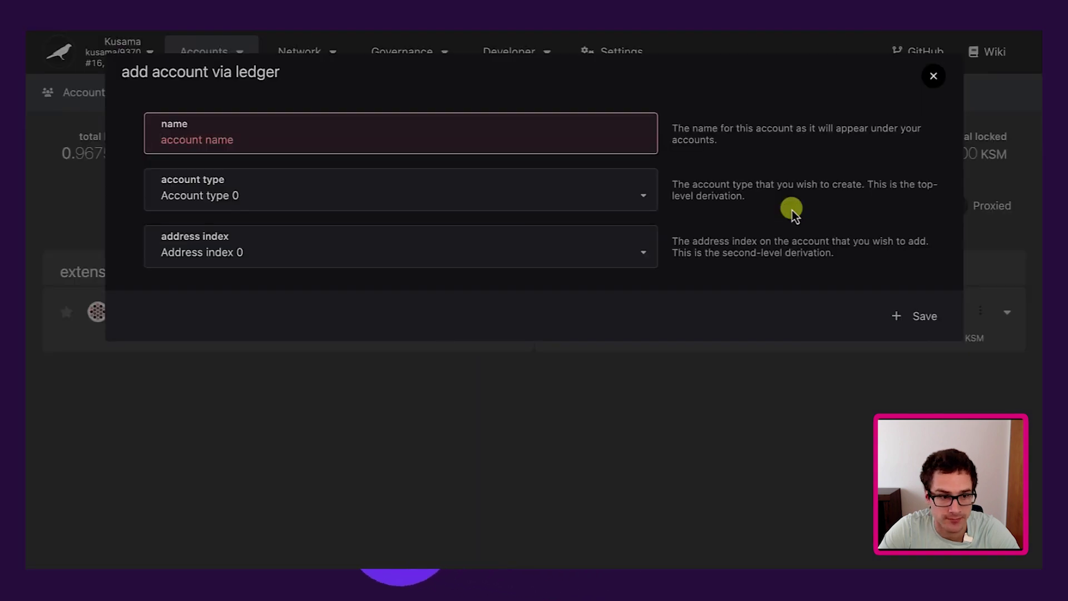
click(211, 141)
text(KSM ledger)
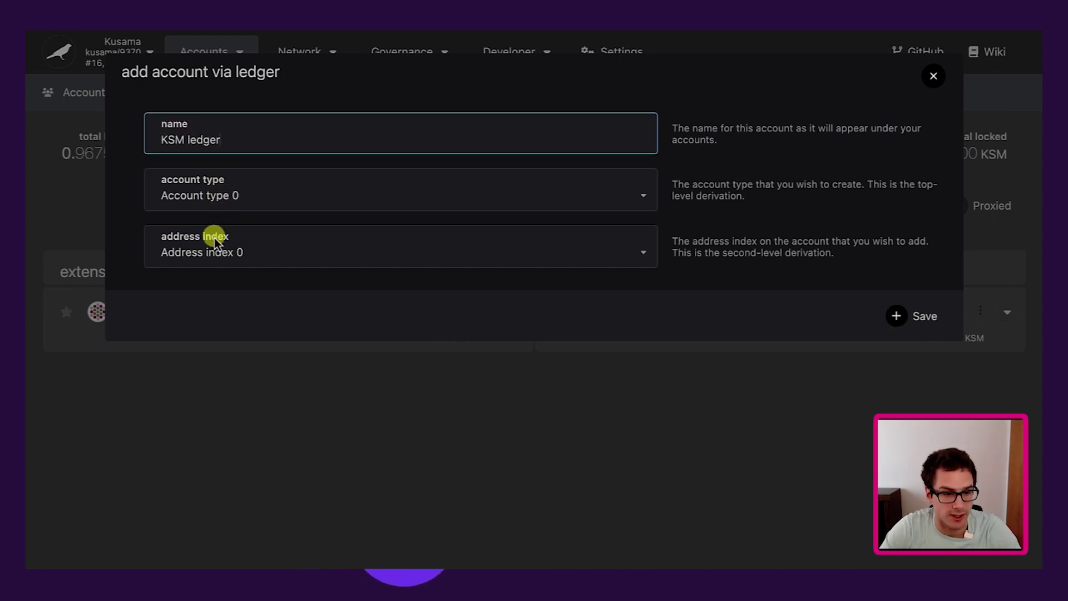
click(896, 319)
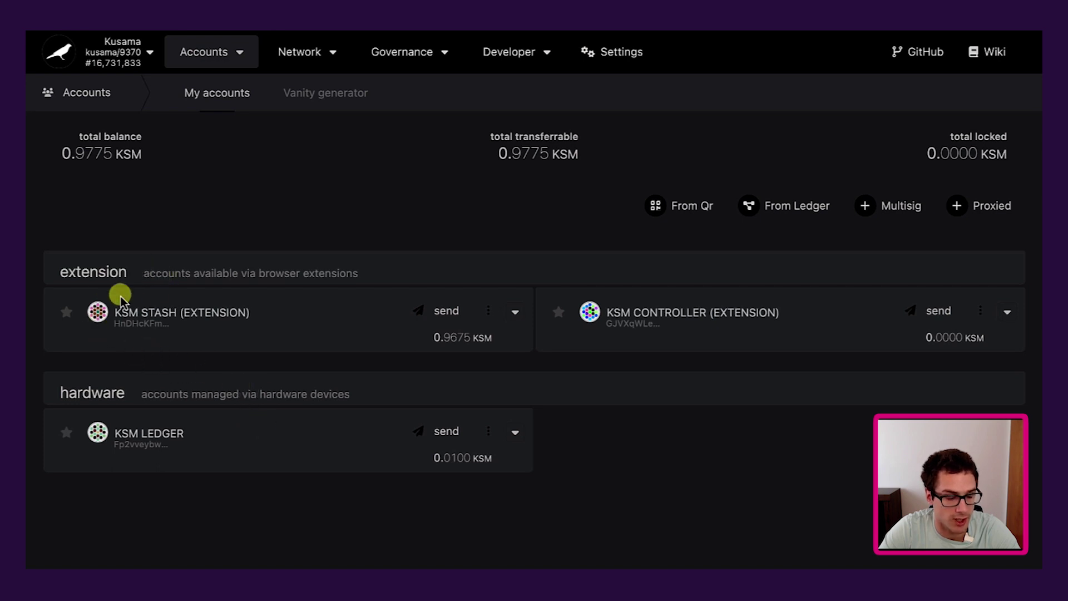
- Teleport 0.005 KSM from KSM LEDGER to Statemine and sign the transaction
click(104, 303)
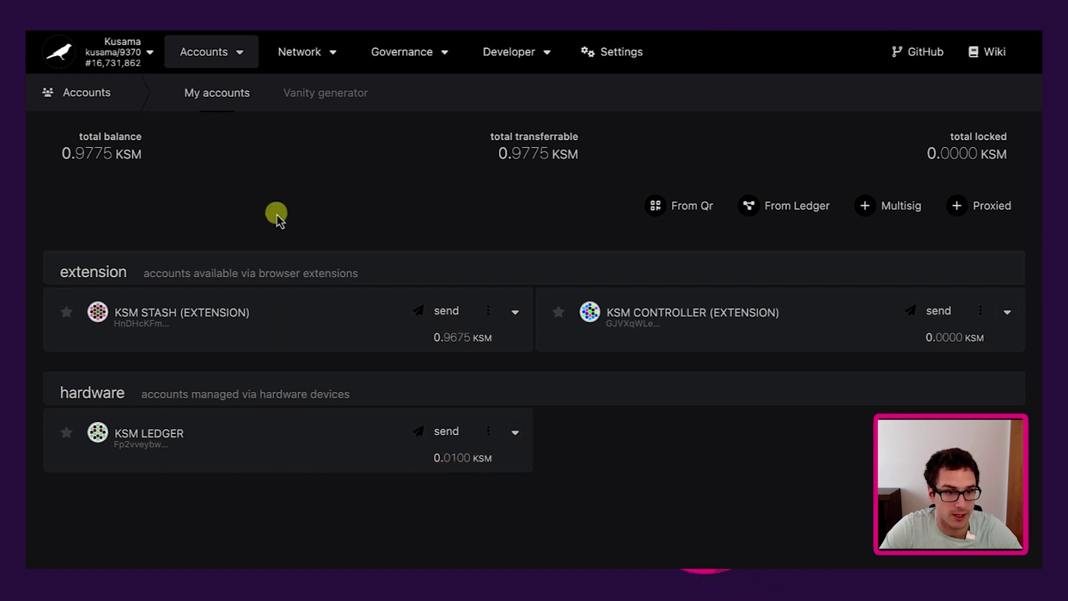
mouse_move(234, 52)
click(225, 196)
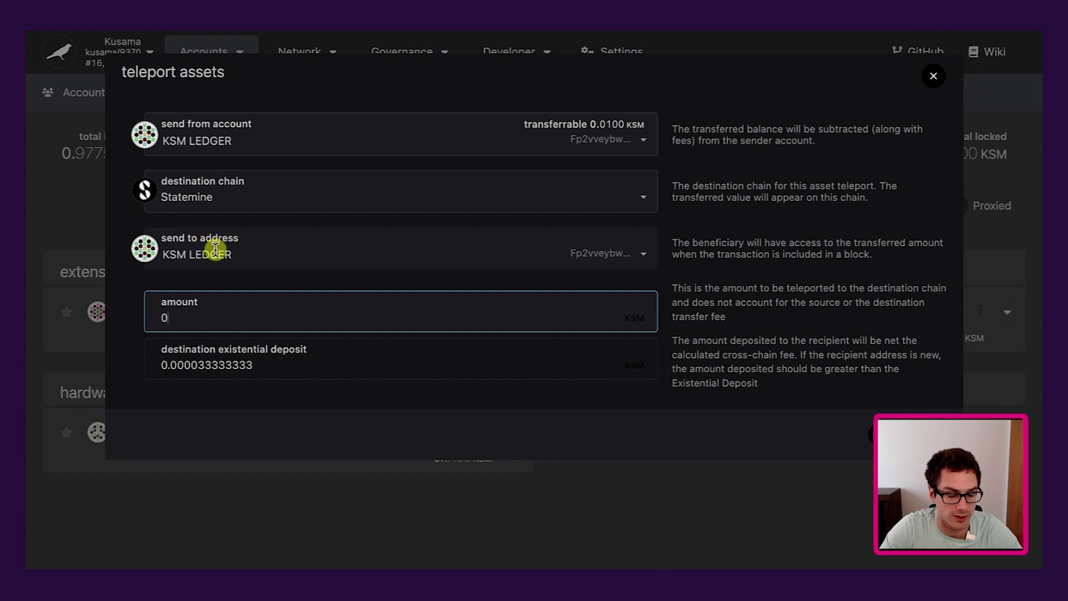
text(.005)
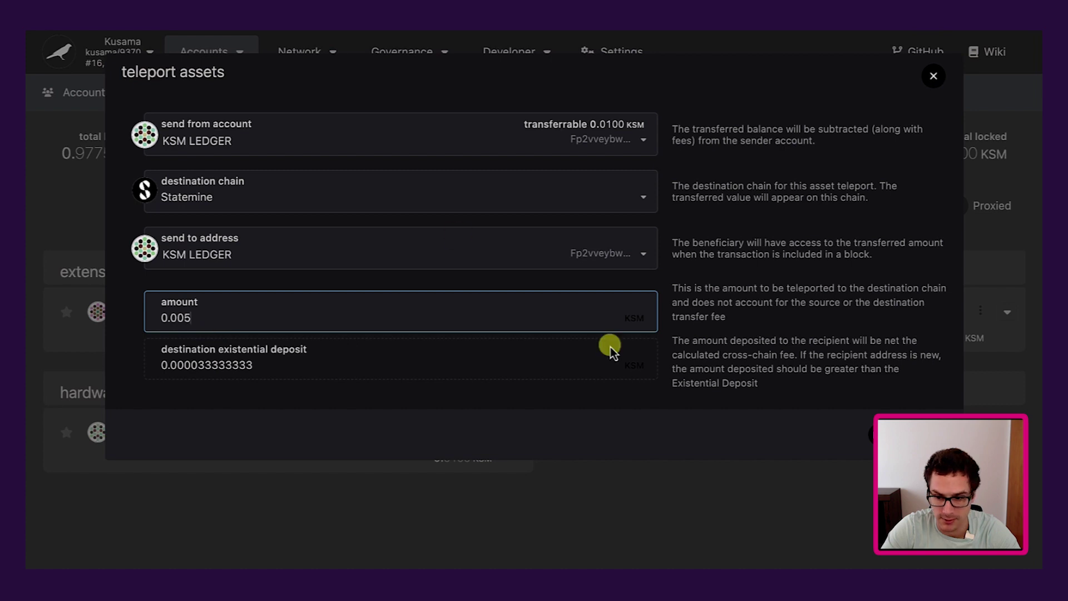
click(890, 435)
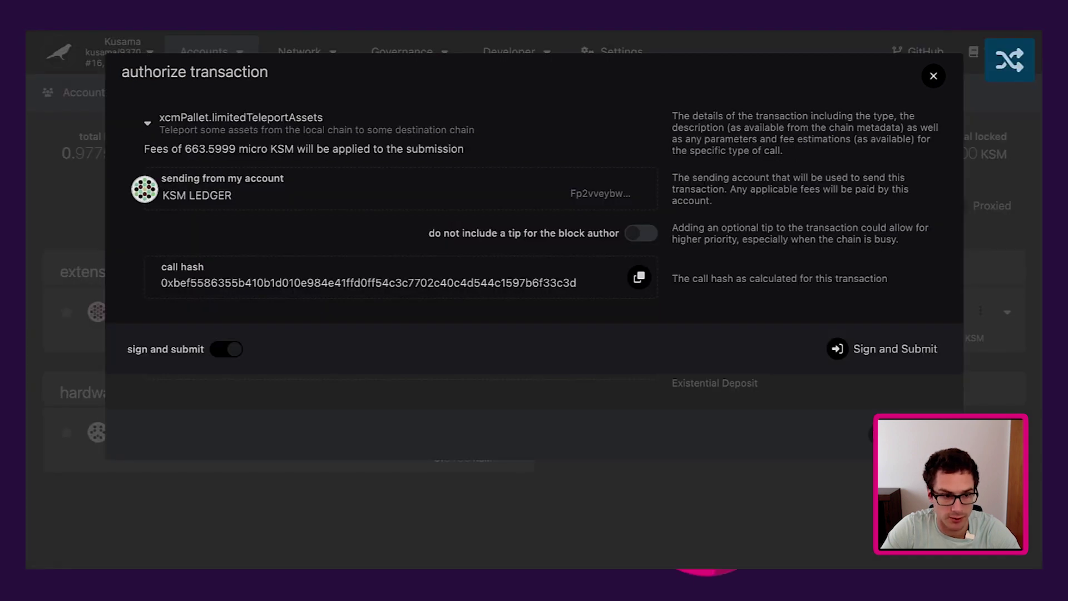
click(886, 360)
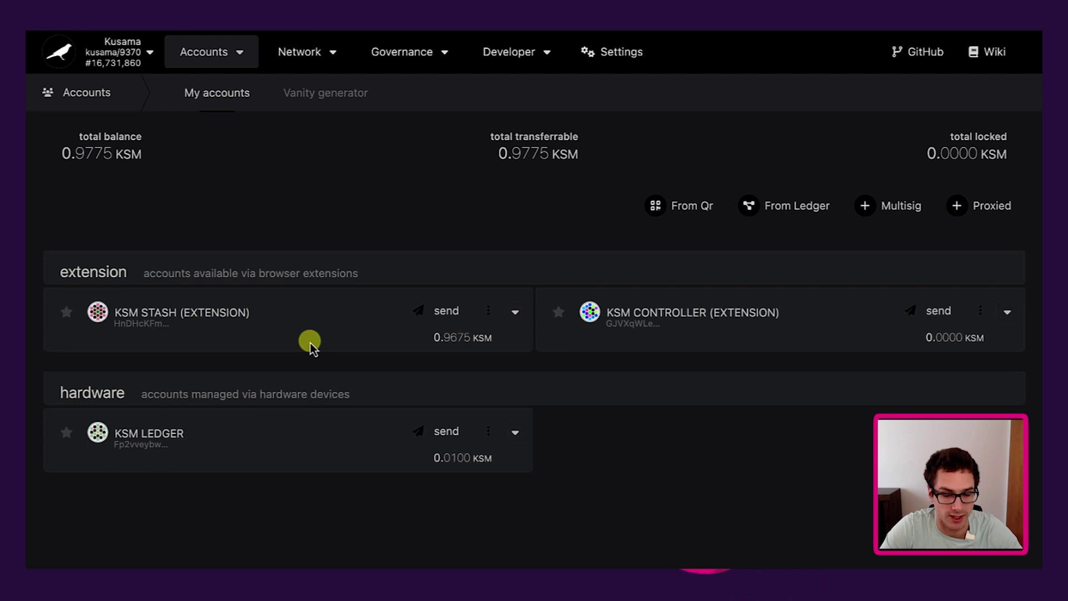
- Teleport 0.01 KSM from KSM STASH (EXTENSION) to Statemine, confirming the signature in the extension
mouse_move(248, 64)
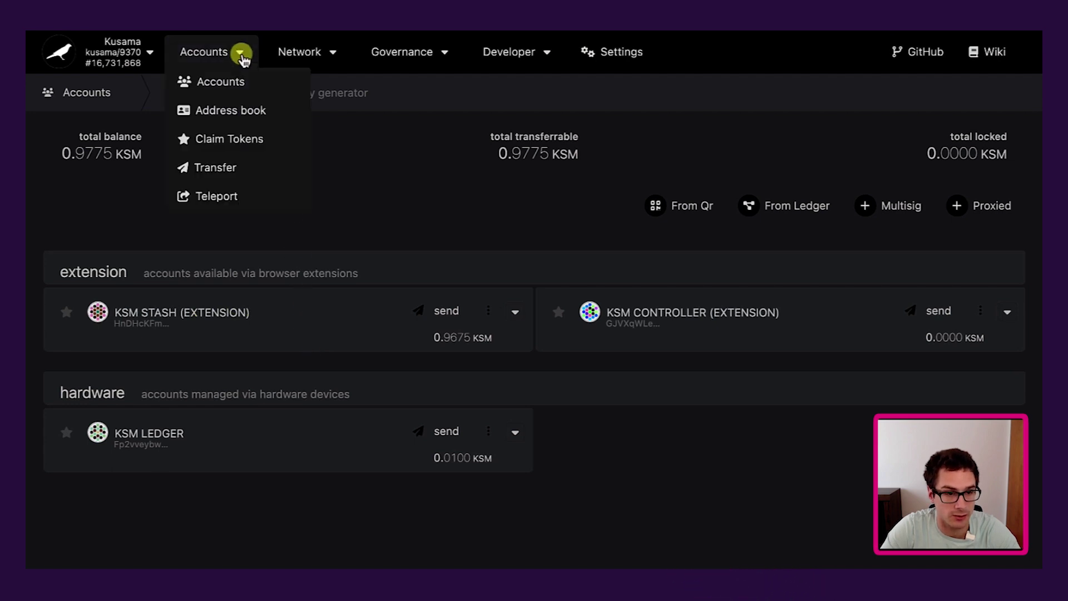
click(217, 196)
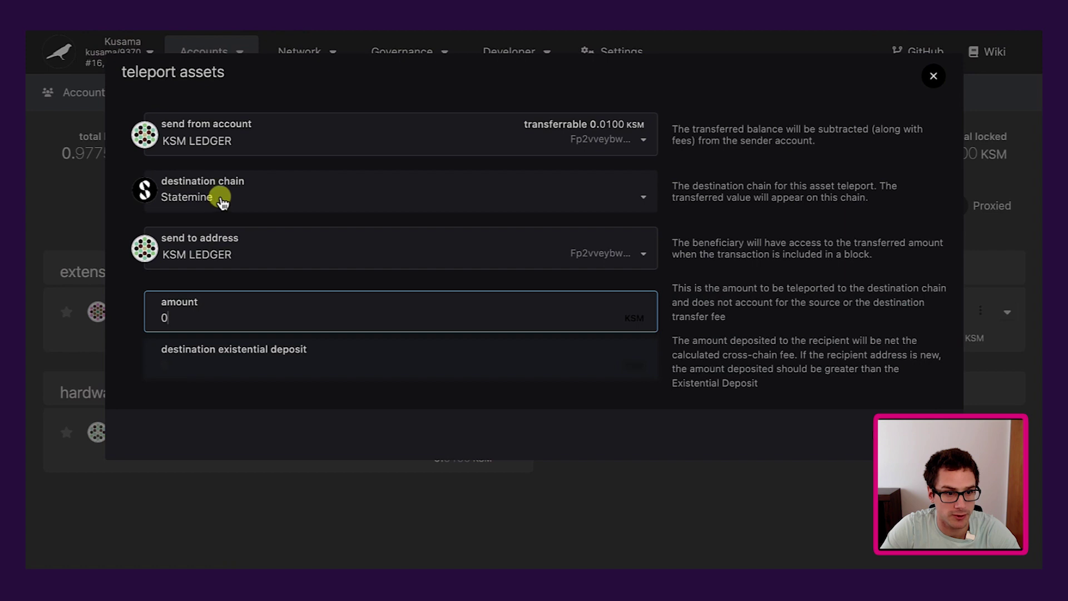
click(245, 144)
click(253, 260)
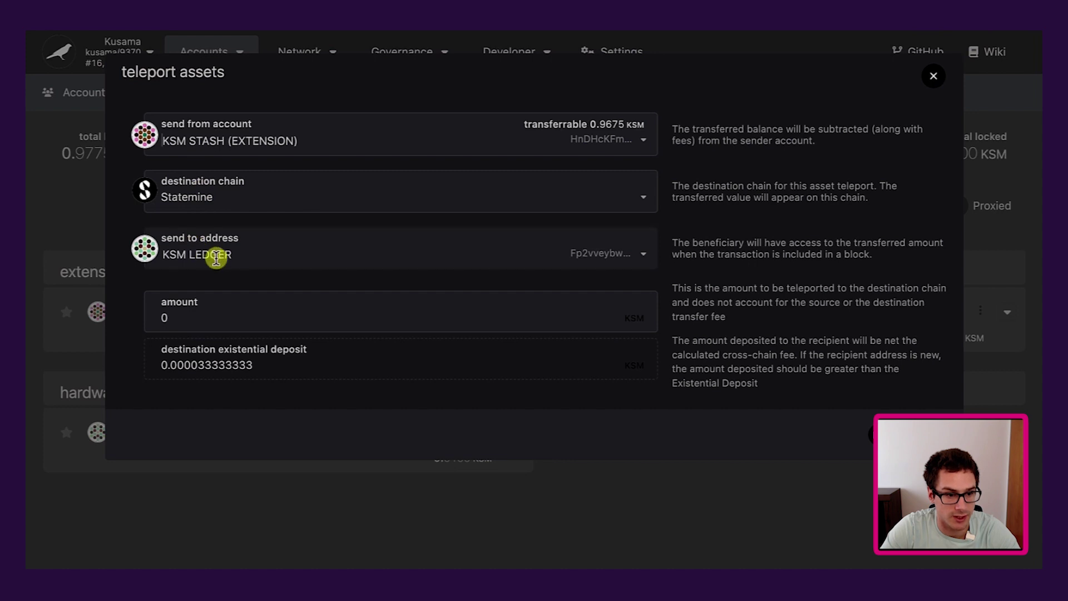
click(189, 321)
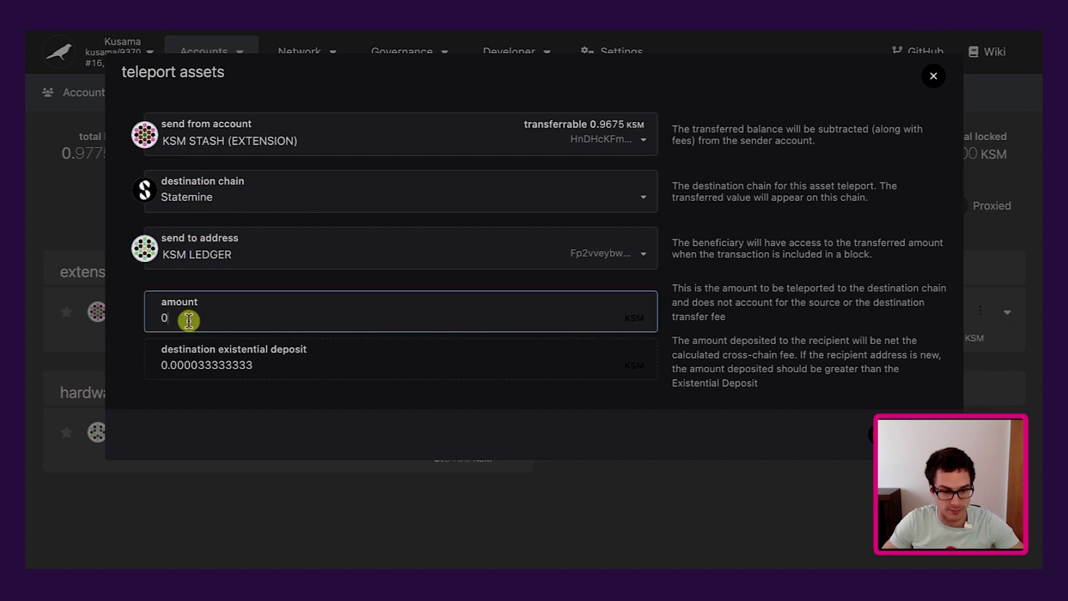
text(.01)
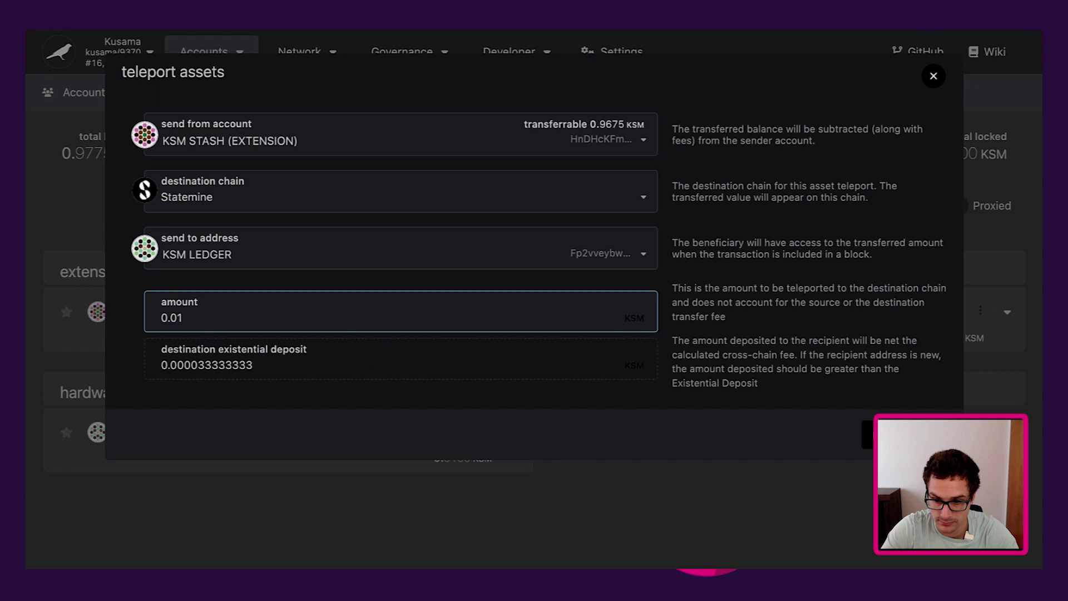
click(851, 433)
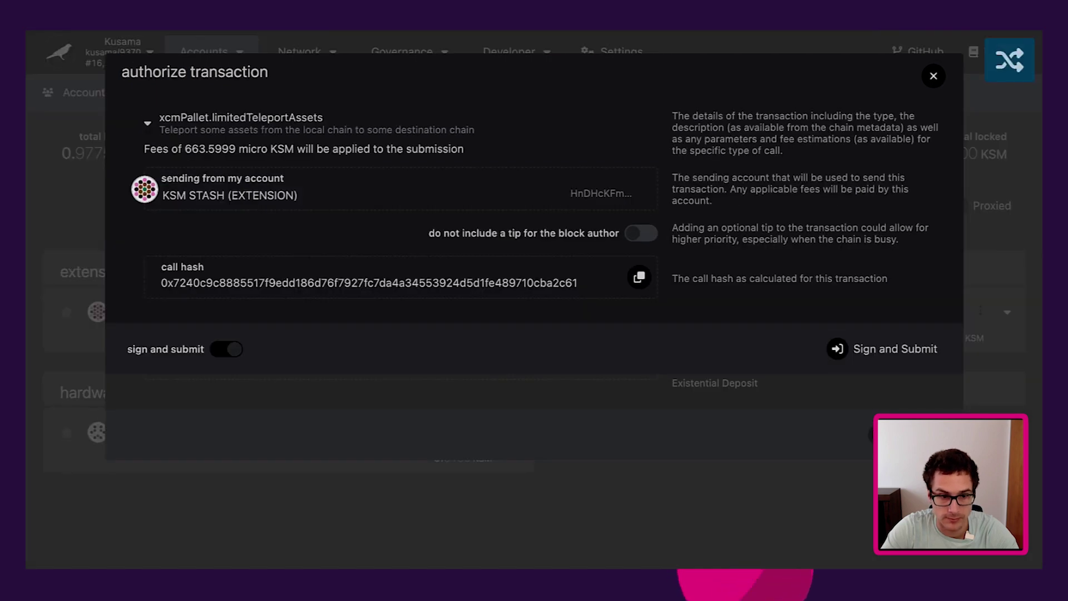
click(884, 356)
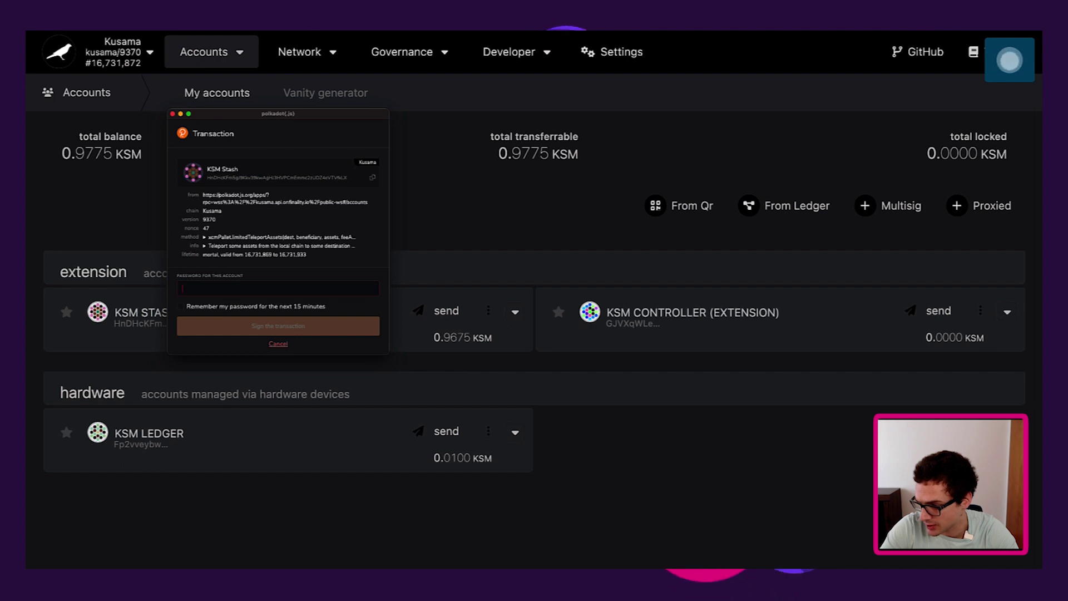
key(Return)
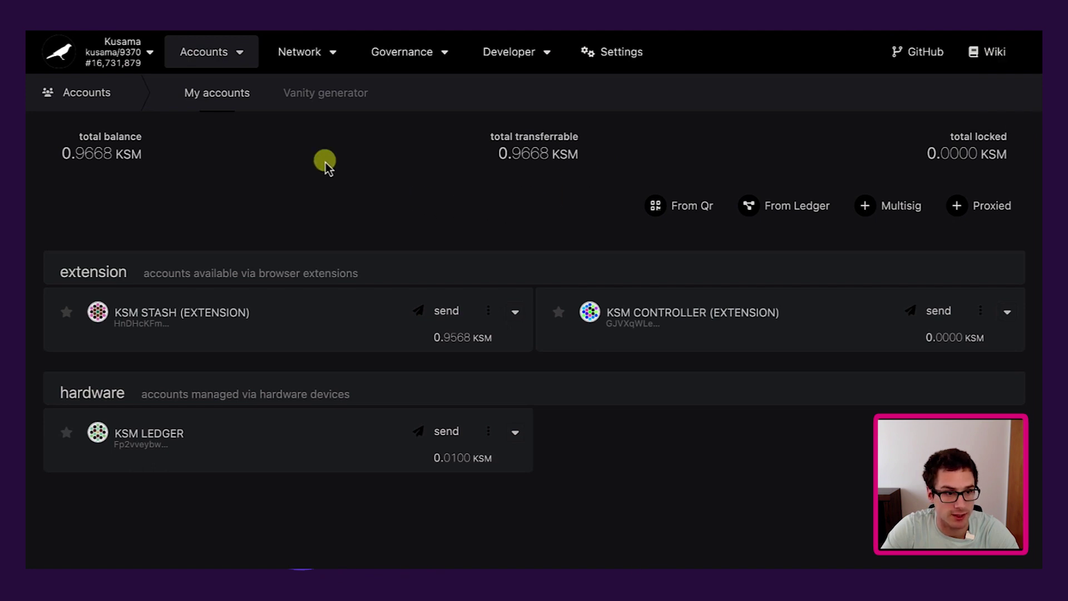
- Switch the network to Statemine under Kusama & Parachains
click(149, 57)
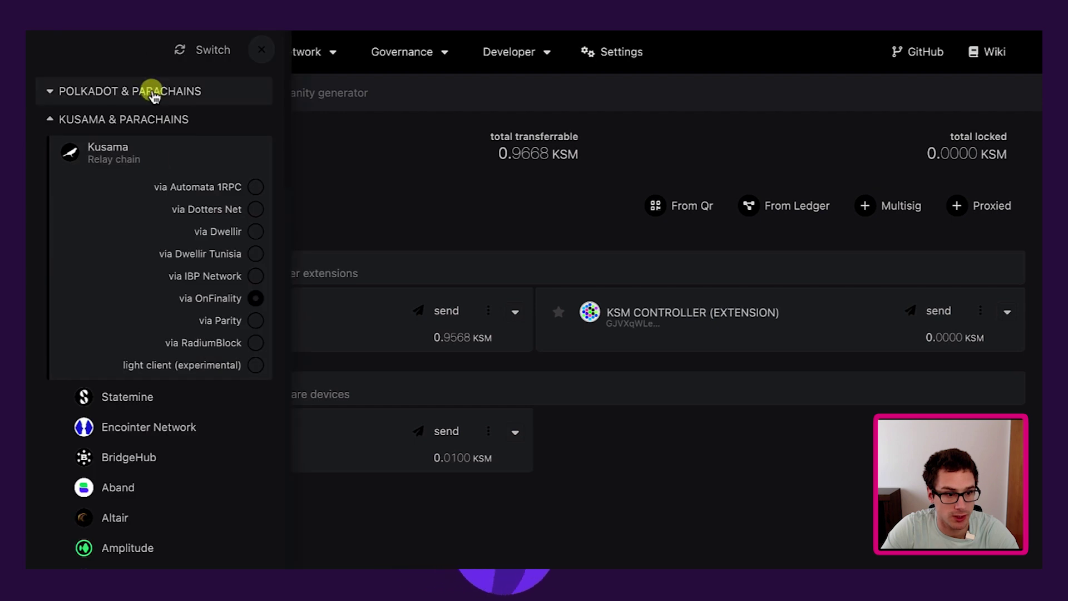
click(128, 397)
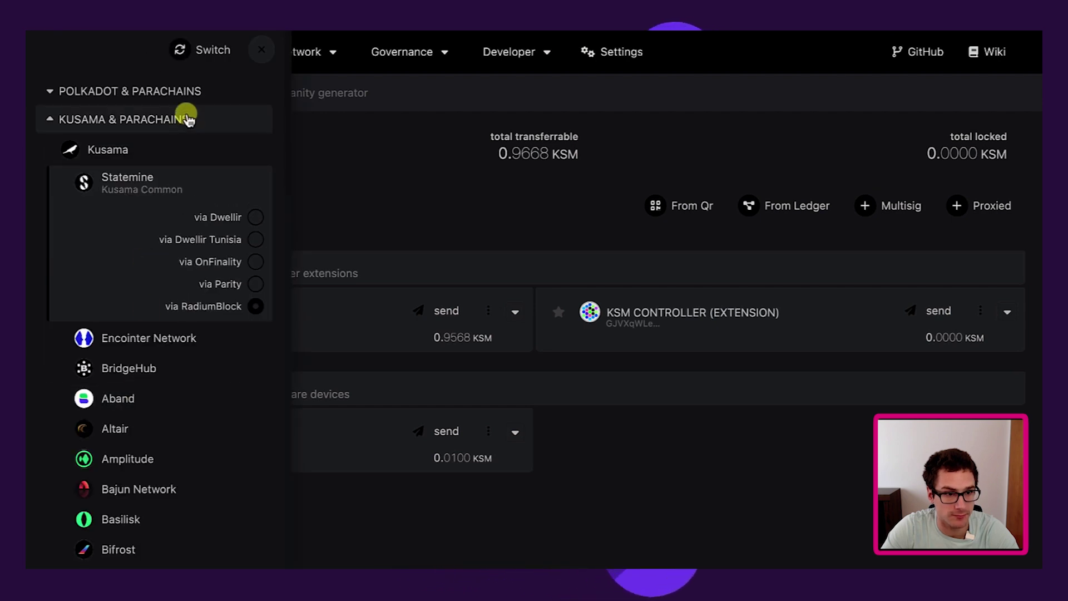
click(210, 49)
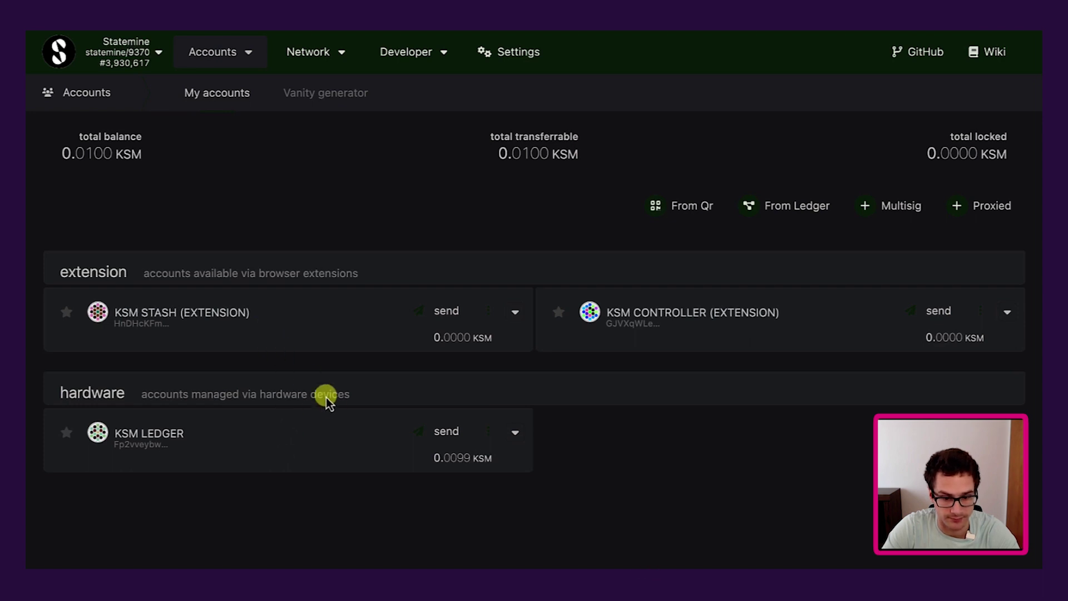
- Send KSM LEDGER's full balance to KSM STASH (EXTENSION) with keep-alive off, and sign
click(436, 430)
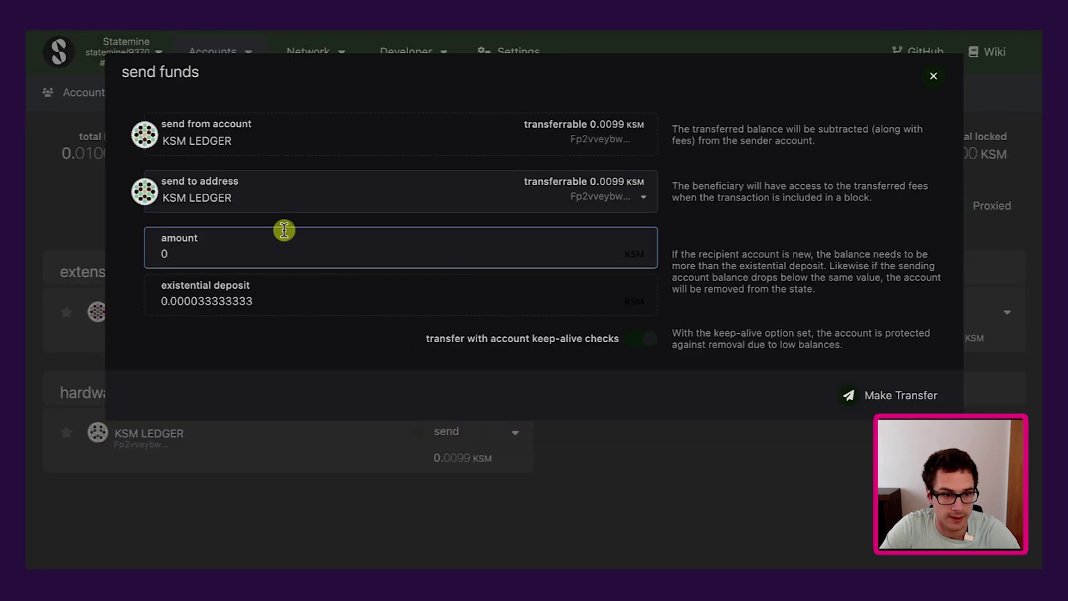
click(255, 148)
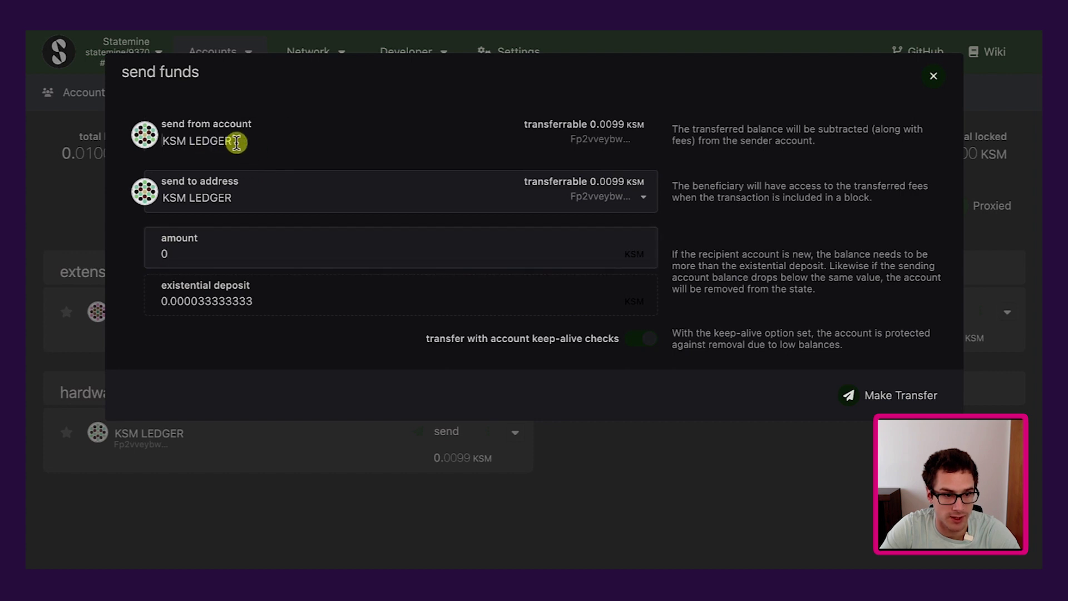
click(238, 197)
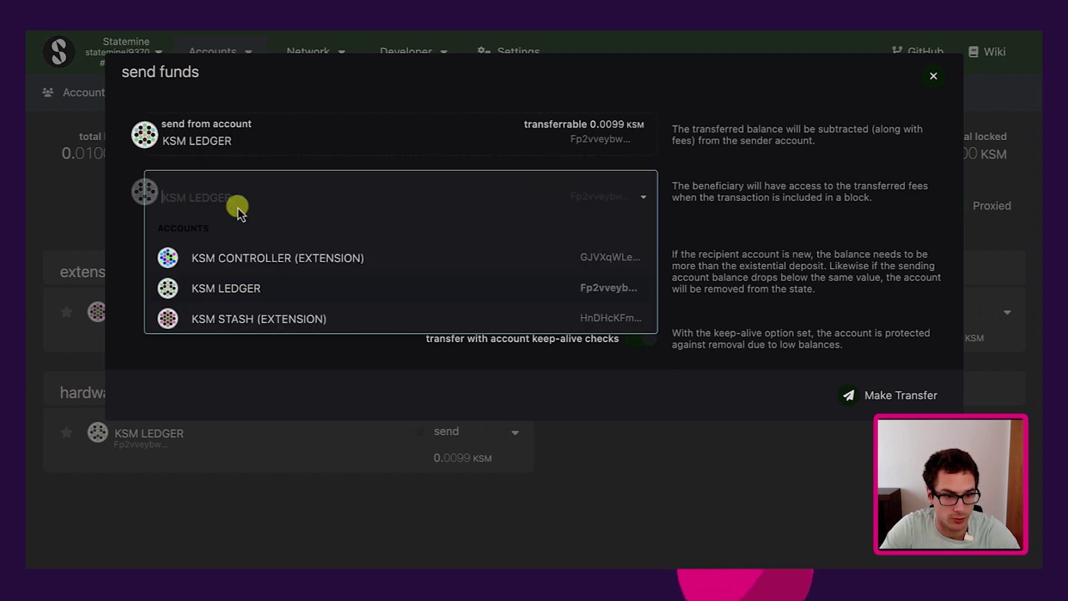
click(249, 320)
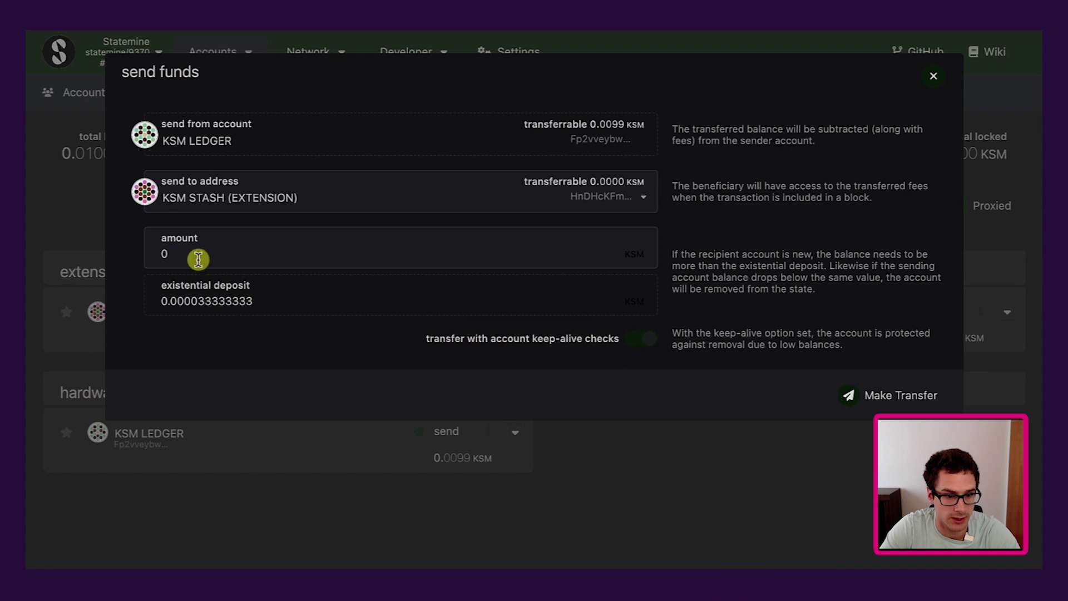
click(647, 340)
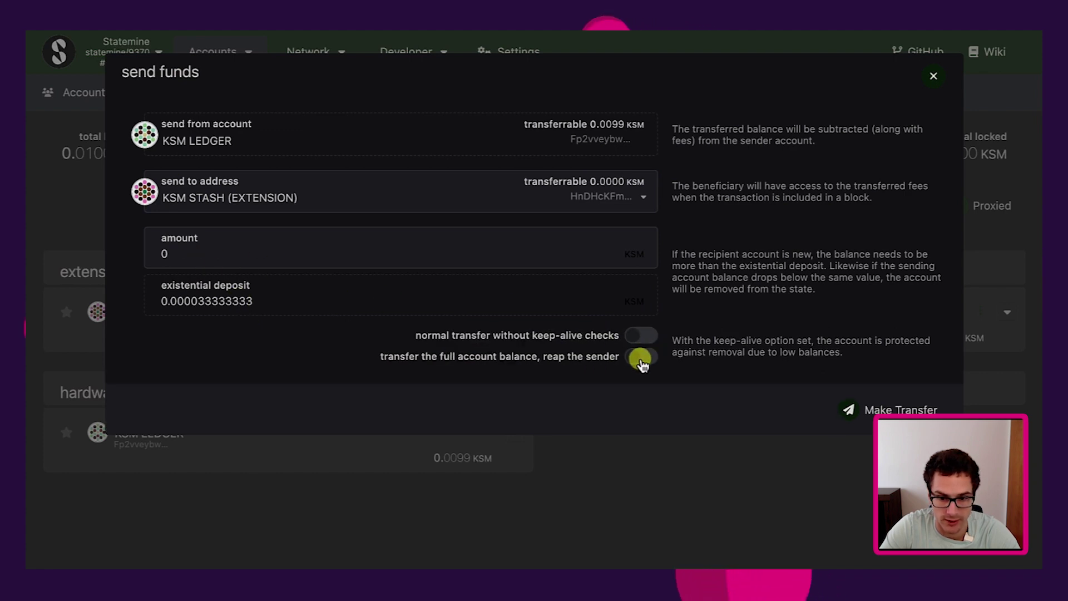
click(640, 360)
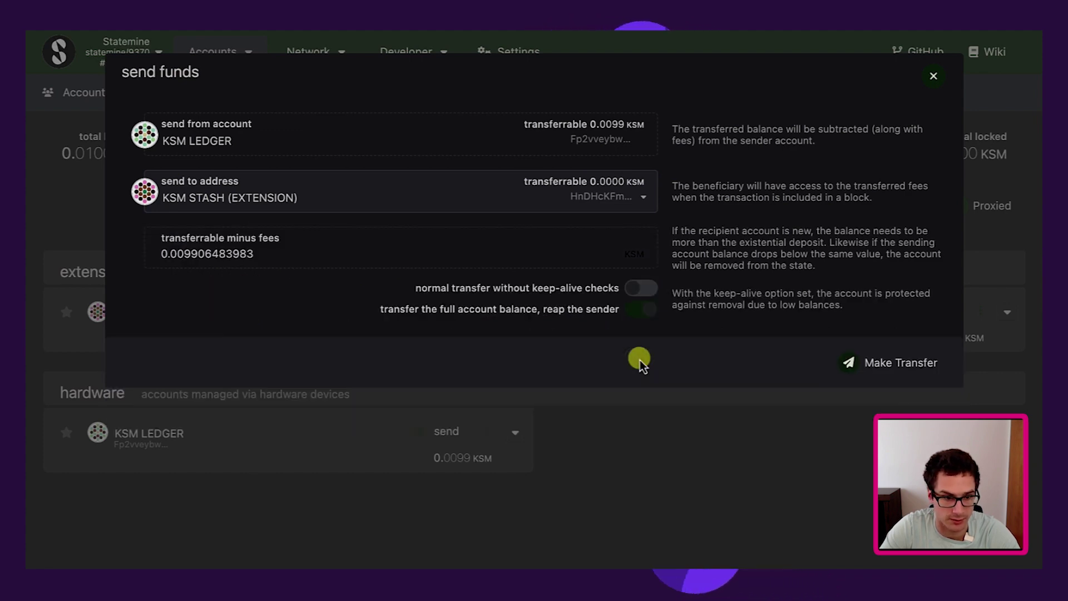
click(854, 365)
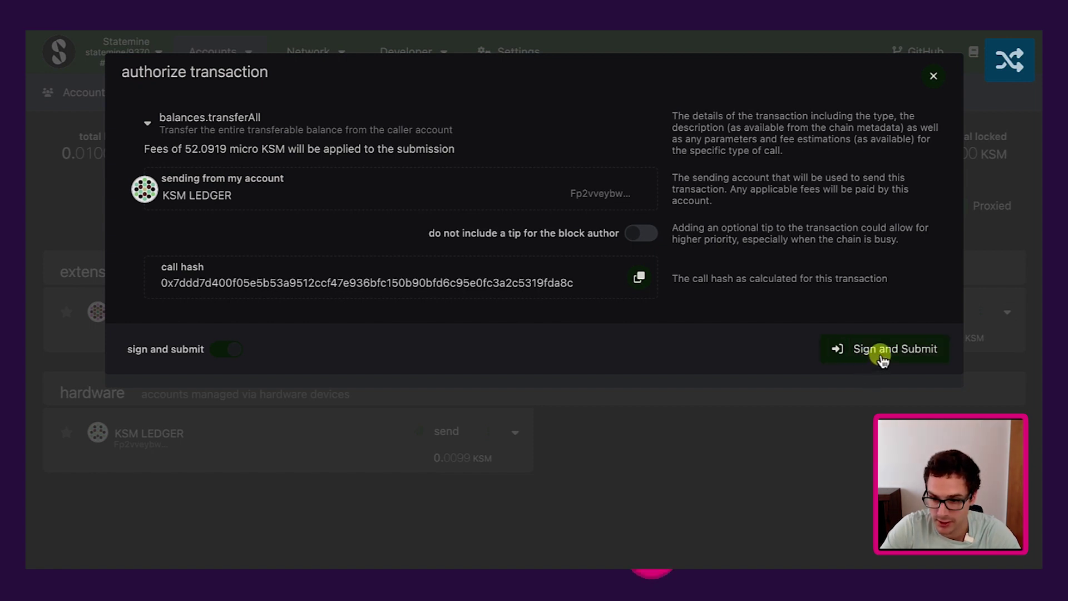
click(881, 352)
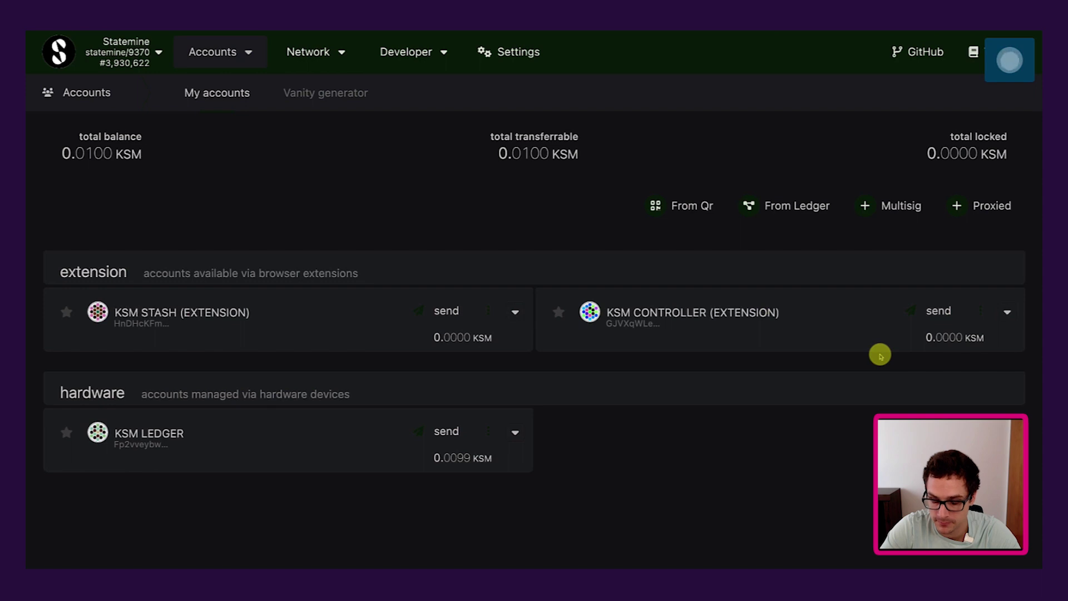